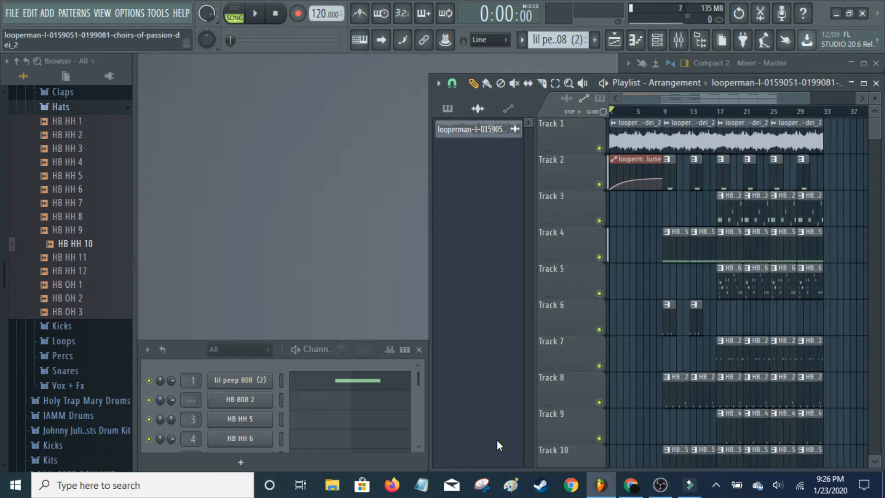
# Examine the choir sample's channel settings, including its declicking mode options, and preview the sample's waveform
pyautogui.click(491, 135)
pyautogui.scroll(-8, 393, 393)
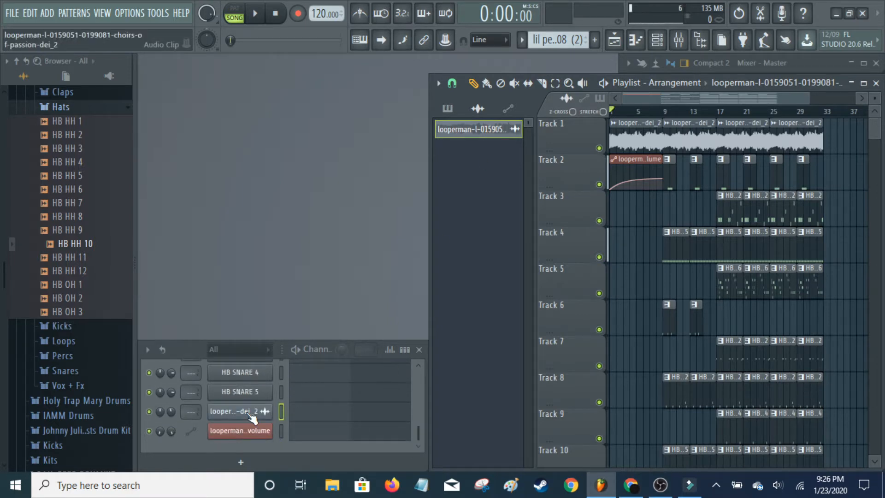
pyautogui.click(252, 413)
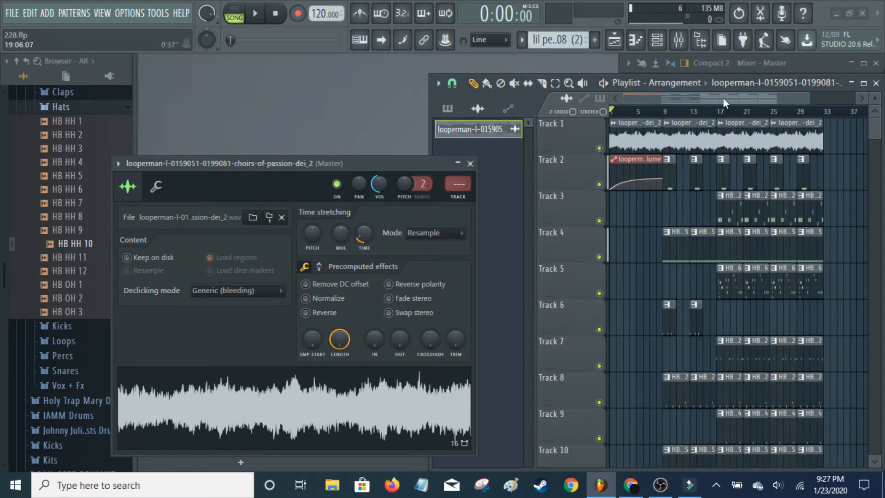
pyautogui.moveTo(724, 99); pyautogui.dragTo(781, 98)
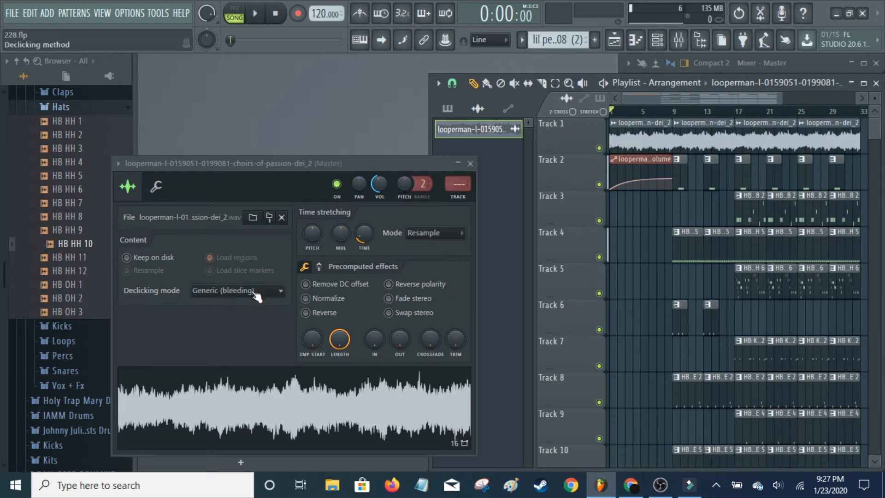
pyautogui.click(232, 294)
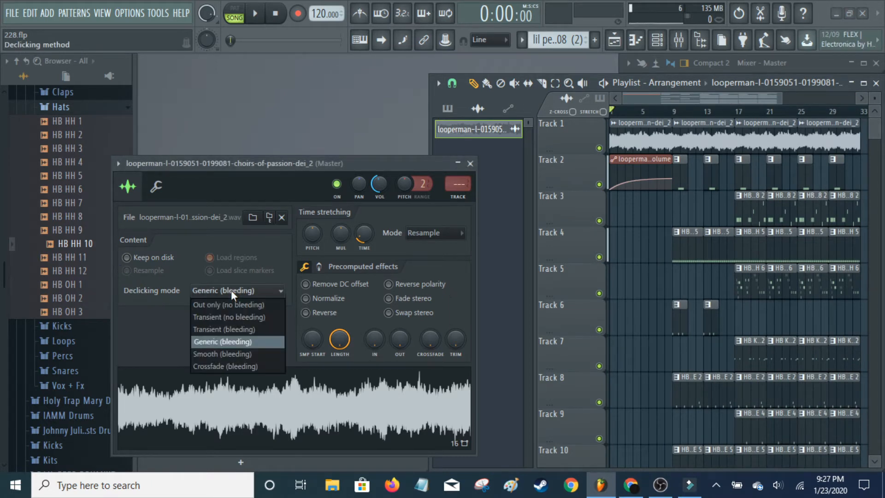
pyautogui.click(231, 290)
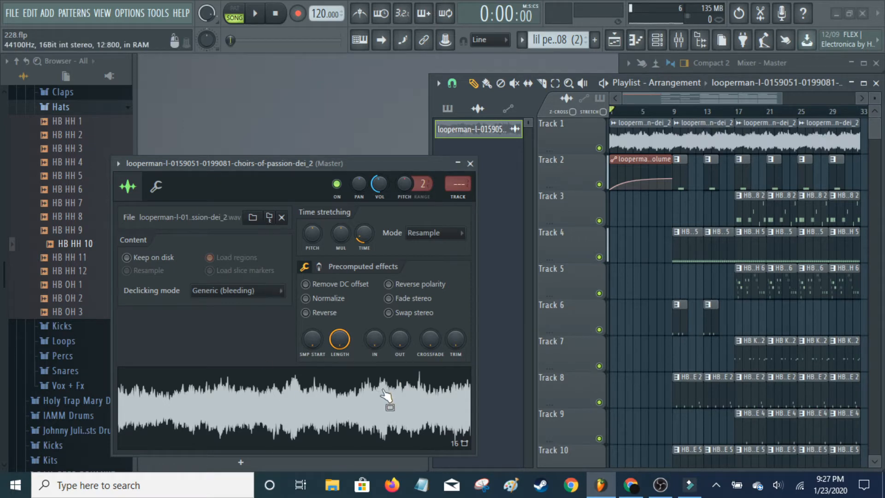
pyautogui.click(409, 413)
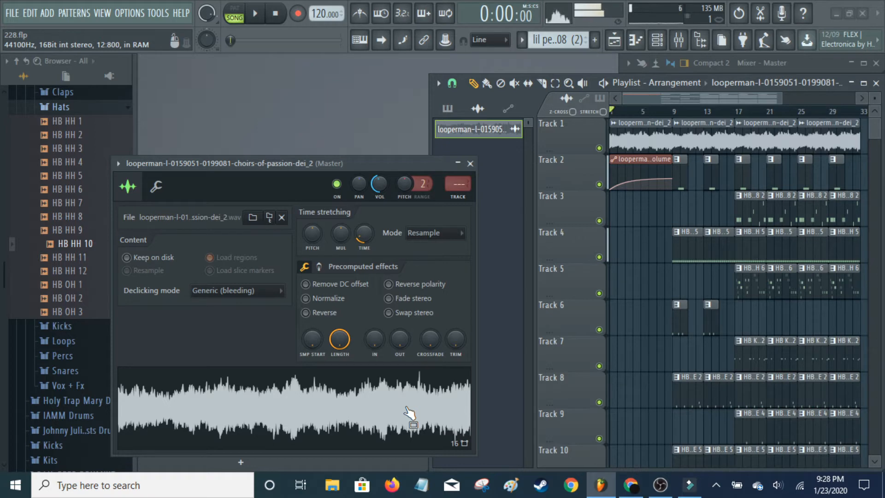
pyautogui.click(471, 163)
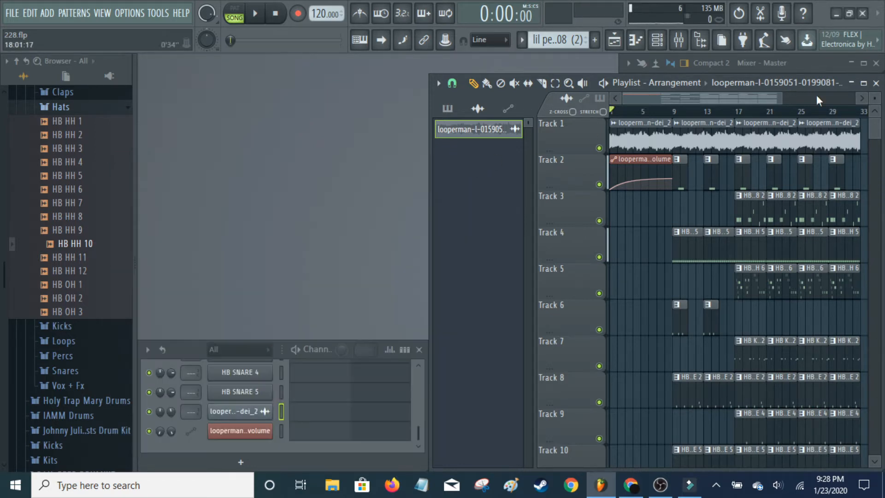
# Inspect the effect slots of the Insert 1 and Master tracks in the mixer
pyautogui.click(853, 65)
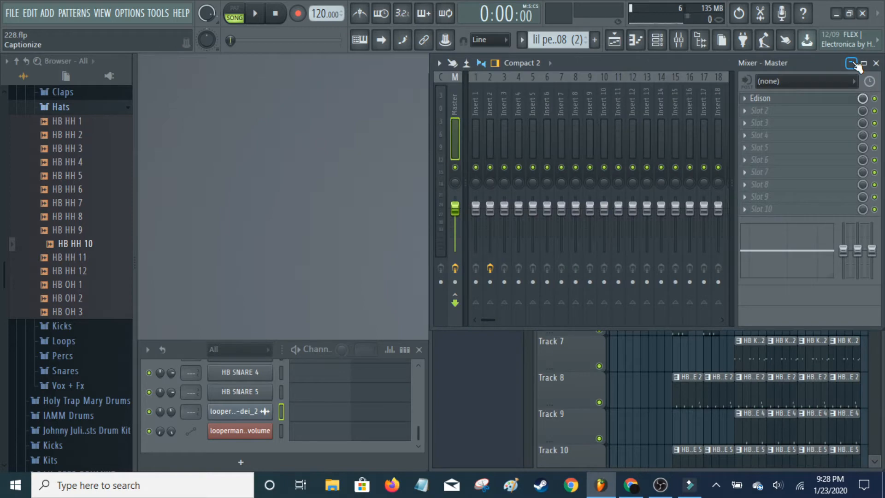
pyautogui.click(477, 129)
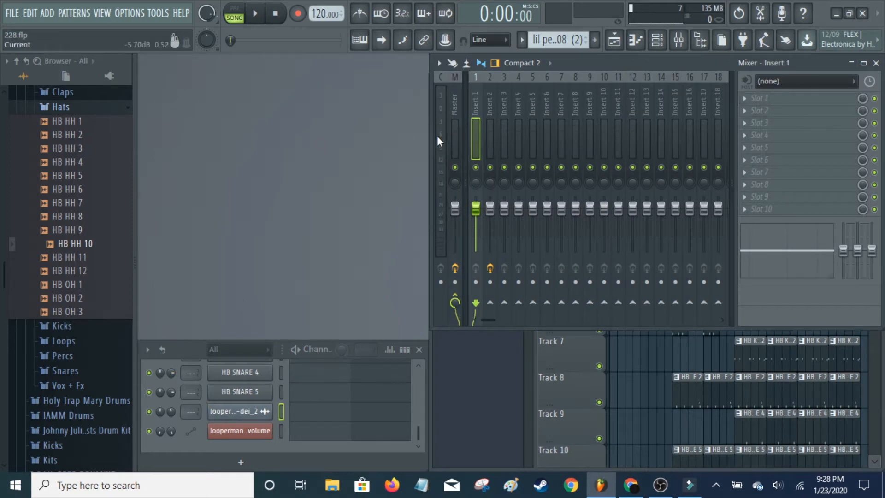
pyautogui.click(454, 134)
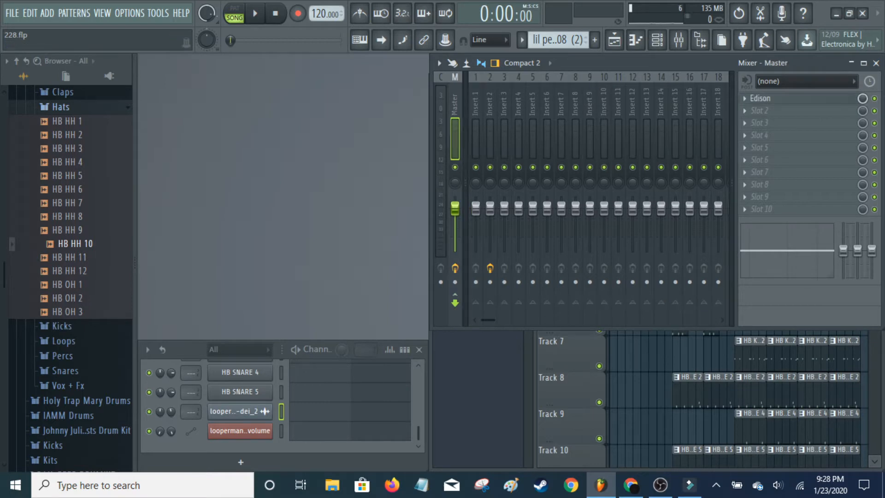
pyautogui.click(850, 64)
# Flatten the tension of the choir channel's volume automation curve on Track 2 to 2%, and restore it to 29%
pyautogui.scroll(10, 342, 417)
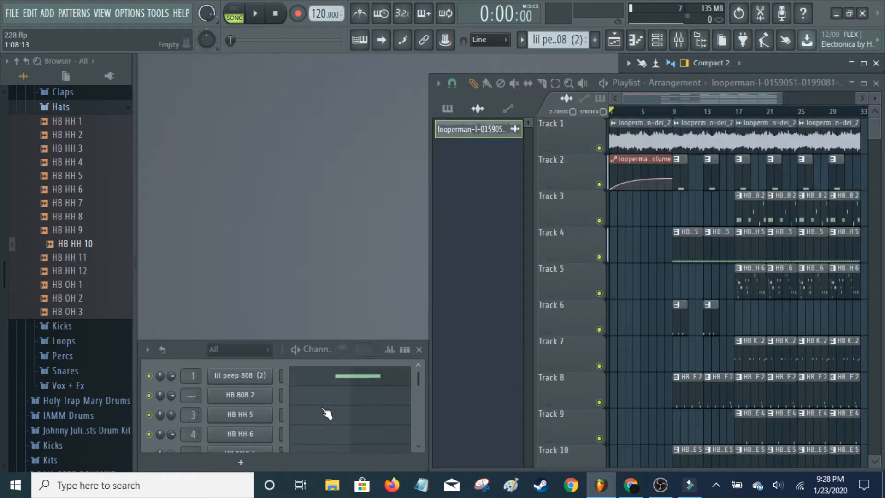
pyautogui.click(447, 111)
pyautogui.click(513, 109)
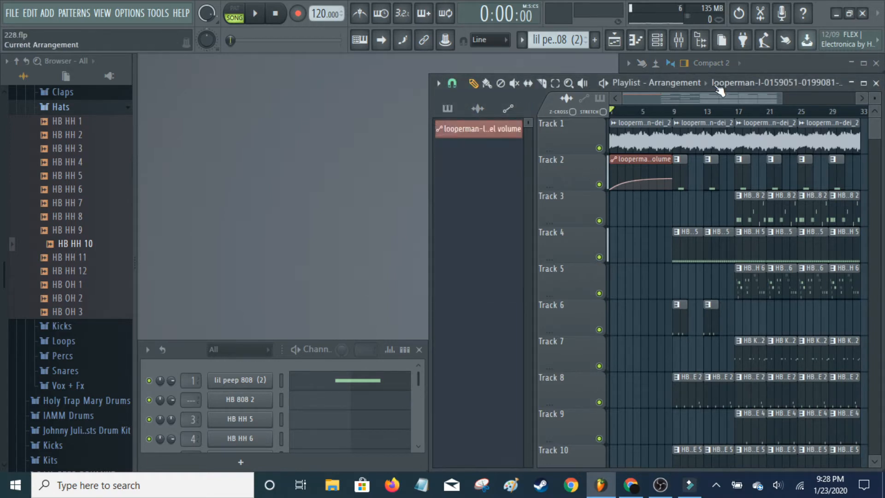
pyautogui.scroll(4, 720, 98)
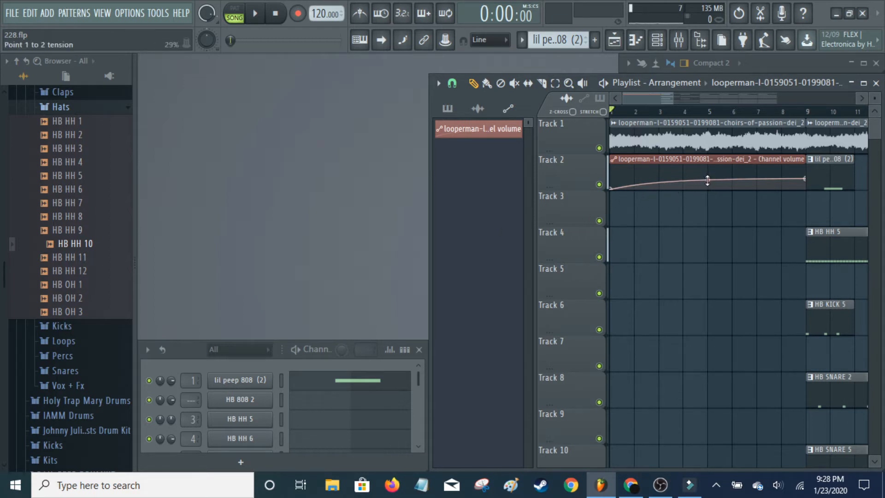
pyautogui.moveTo(706, 180); pyautogui.dragTo(707, 194)
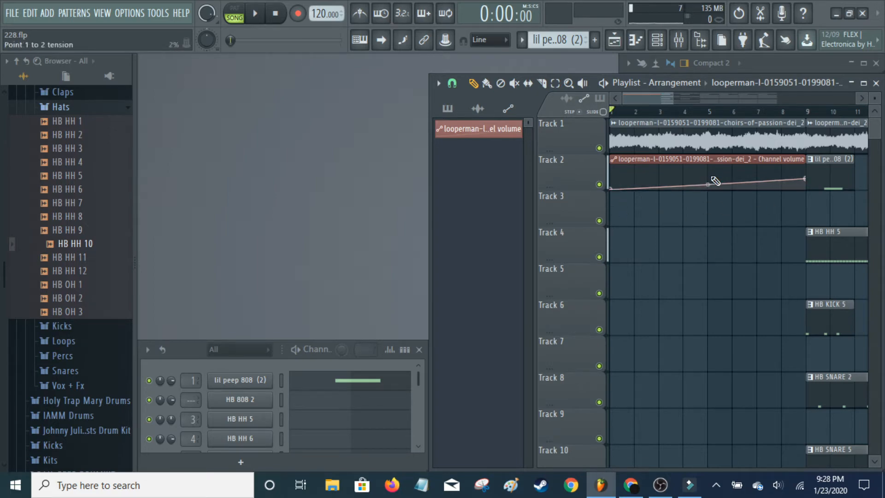
pyautogui.moveTo(710, 187); pyautogui.dragTo(708, 179)
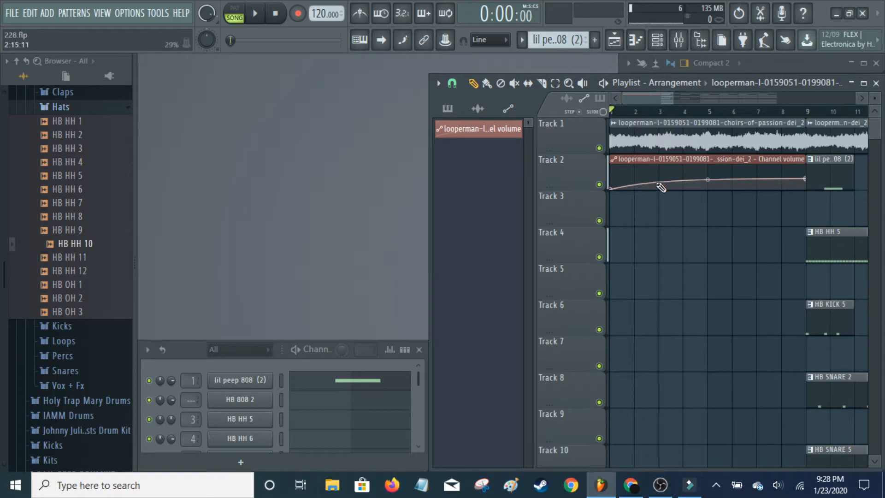
# Check the automation options available for the choir sample's channel volume, without creating a new clip
pyautogui.scroll(-5, 253, 428)
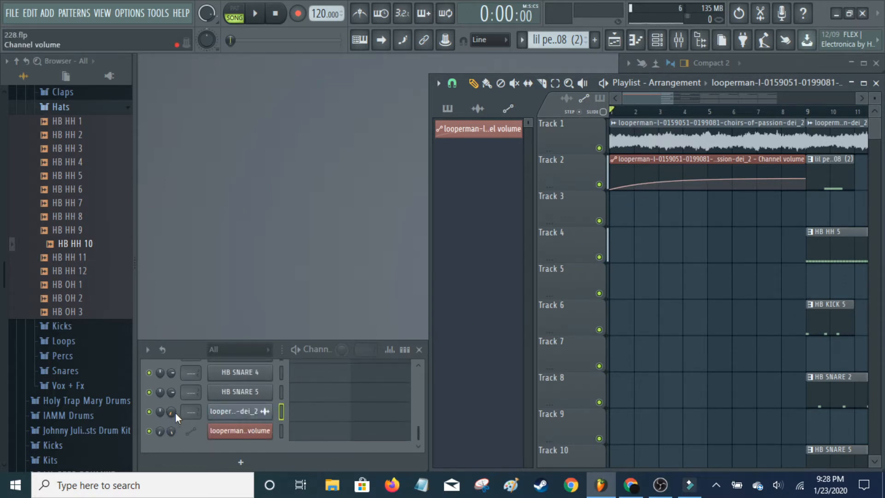
pyautogui.scroll(5, 354, 410)
pyautogui.scroll(-5, 318, 372)
pyautogui.rightClick(171, 411)
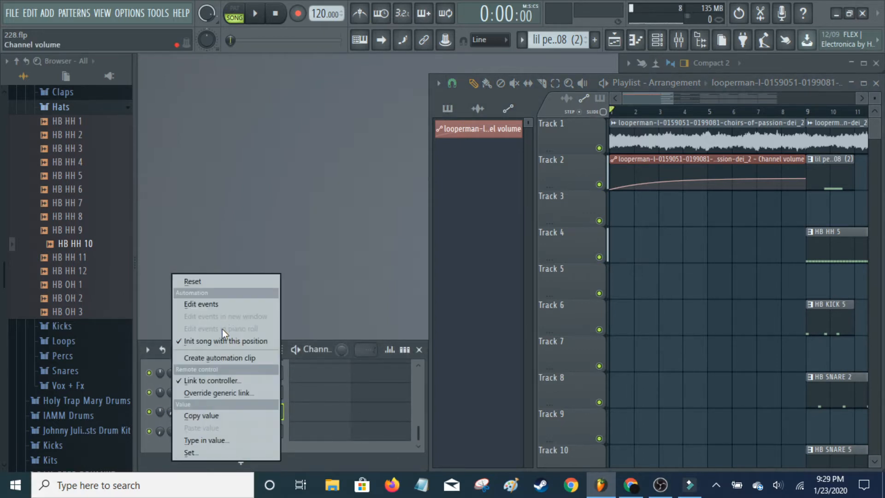
pyautogui.click(370, 266)
# Examine the lil peep 808 (2) channel's volume envelope and its sample settings, including the Reverse effect
pyautogui.click(447, 110)
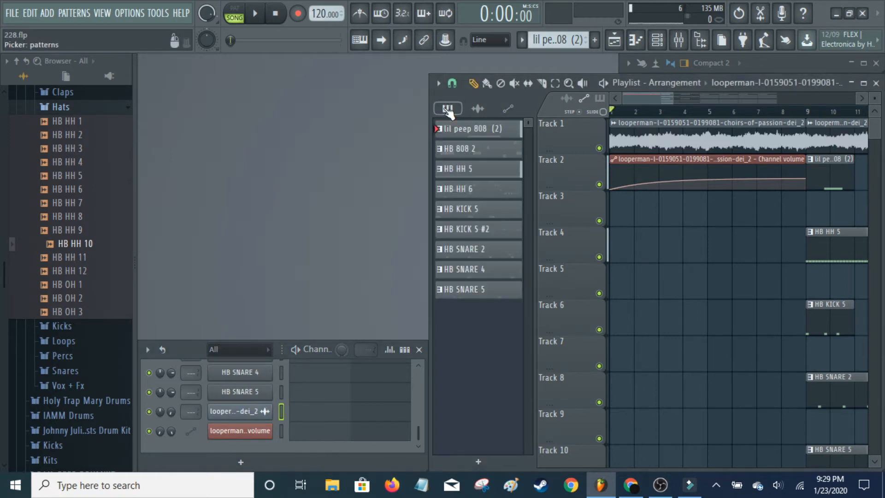
pyautogui.click(478, 132)
pyautogui.scroll(5, 367, 410)
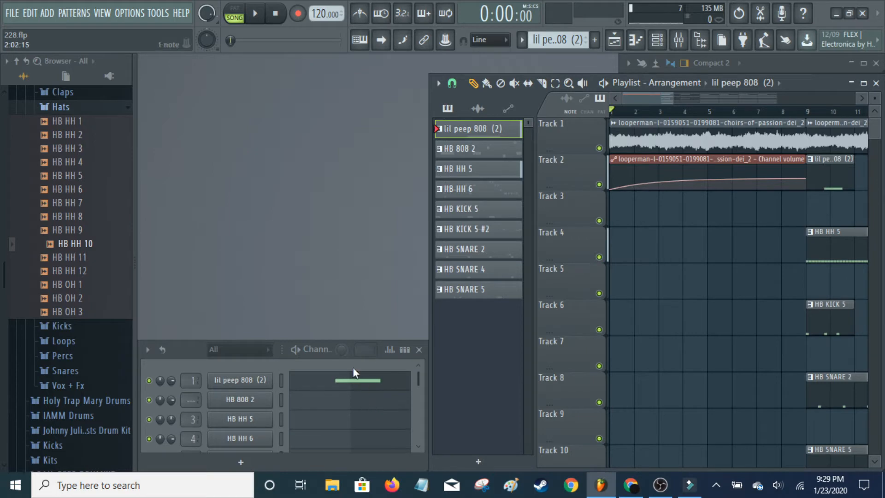
pyautogui.click(253, 380)
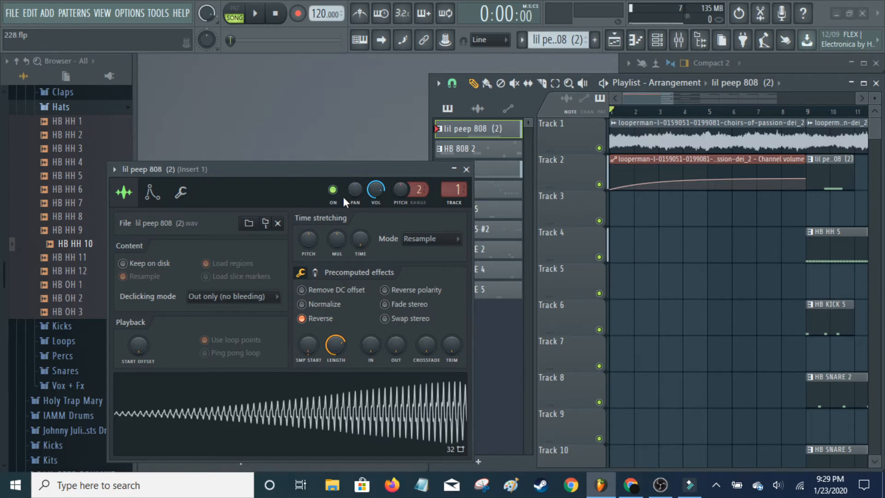
pyautogui.click(152, 193)
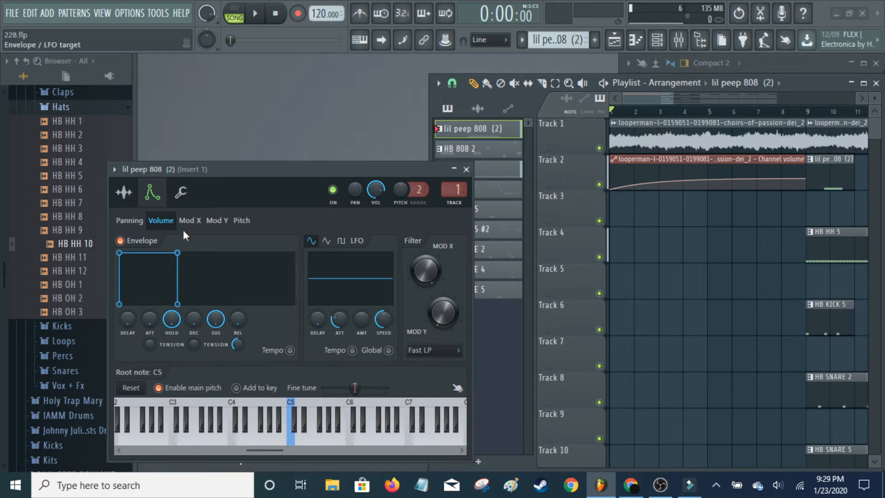
pyautogui.click(122, 194)
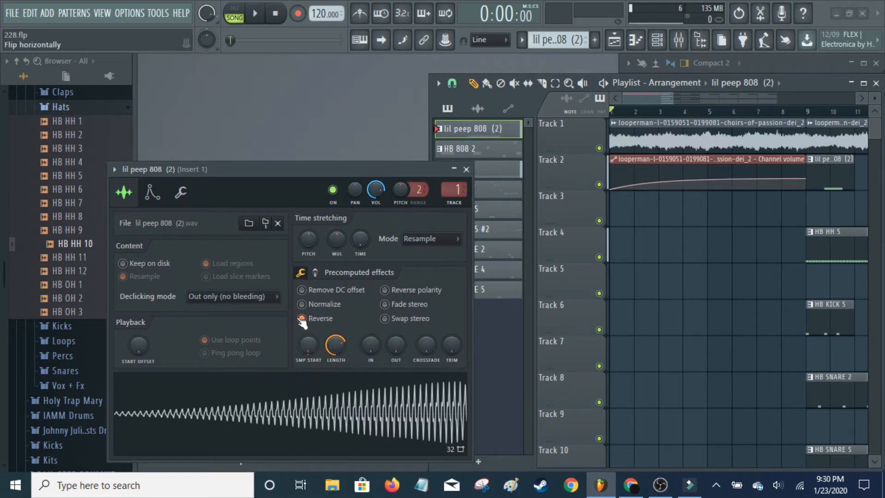
pyautogui.click(466, 170)
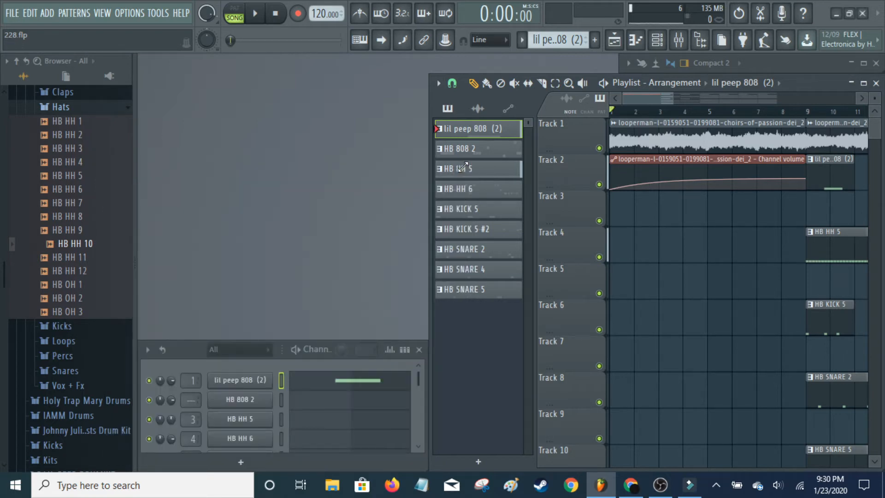
# Switch playback to pattern mode and audition the lil peep 808 (2) pattern with its notes shown in the piano roll
pyautogui.click(239, 11)
pyautogui.click(310, 387)
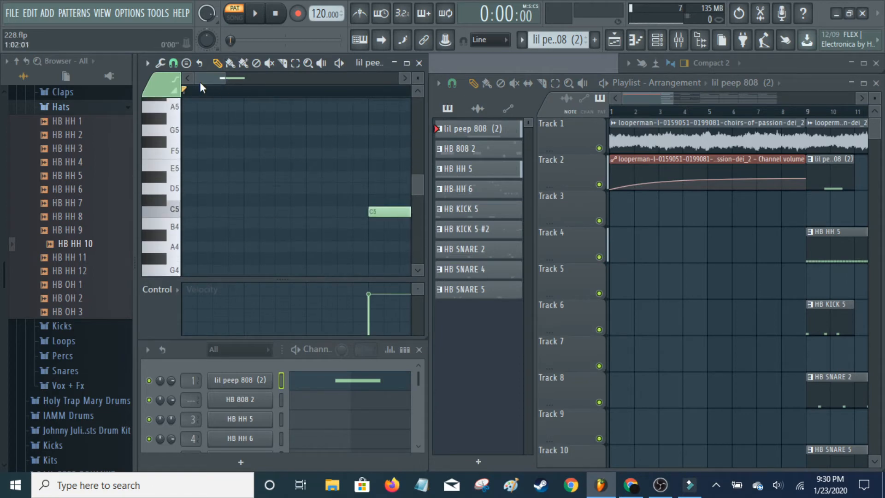
pyautogui.moveTo(225, 79); pyautogui.dragTo(296, 78)
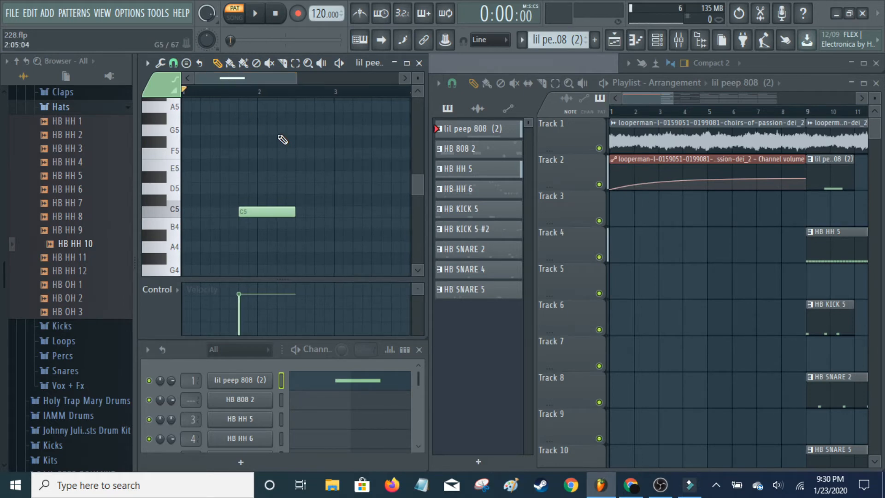
pyautogui.press('space')
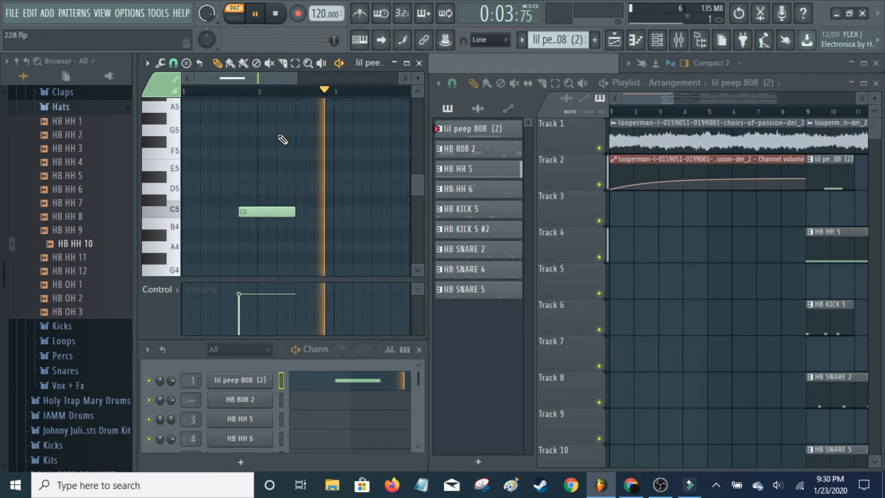
pyautogui.press('space')
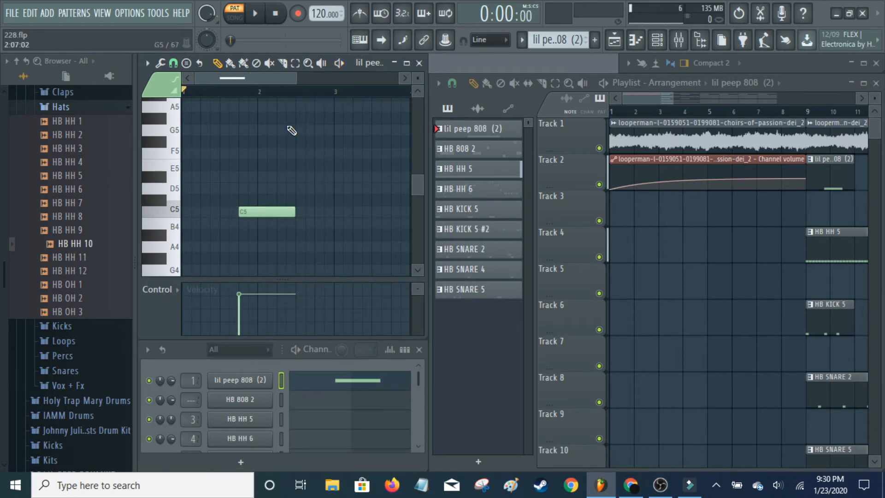
# Display the complete note sequence of the HB 808 2 pattern in the piano roll
pyautogui.click(492, 150)
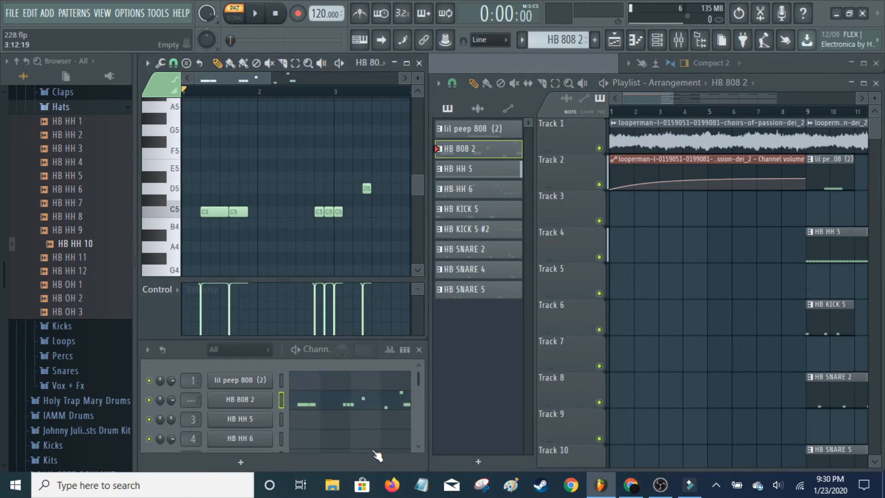
pyautogui.scroll(-5, 245, 75)
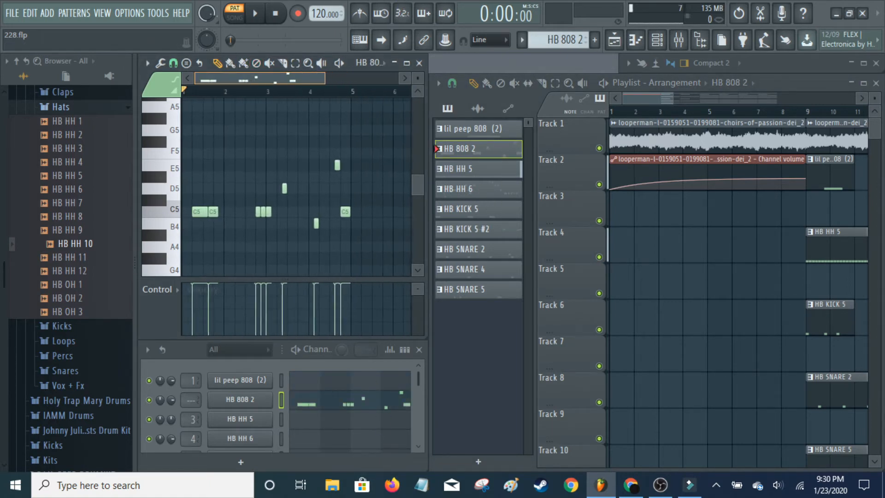
pyautogui.scroll(-2, 277, 81)
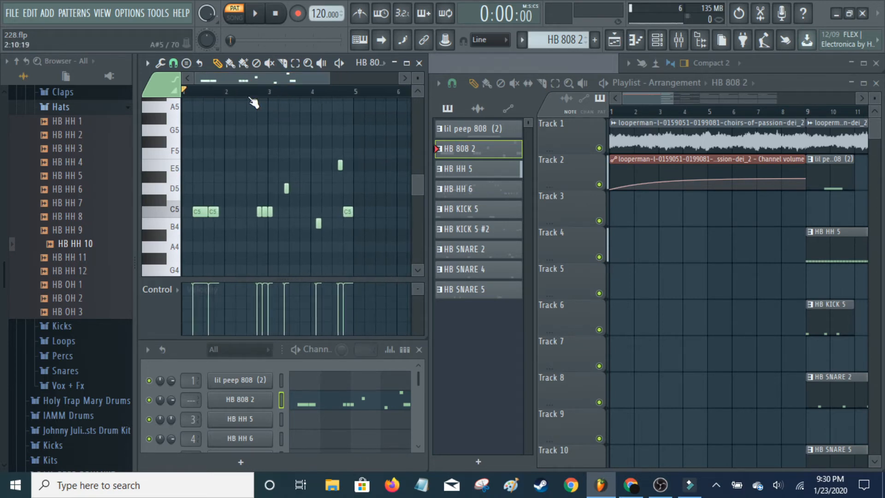
# Review the HB 808 2 channel's sample and volume envelope settings, and play back its pattern
pyautogui.click(254, 404)
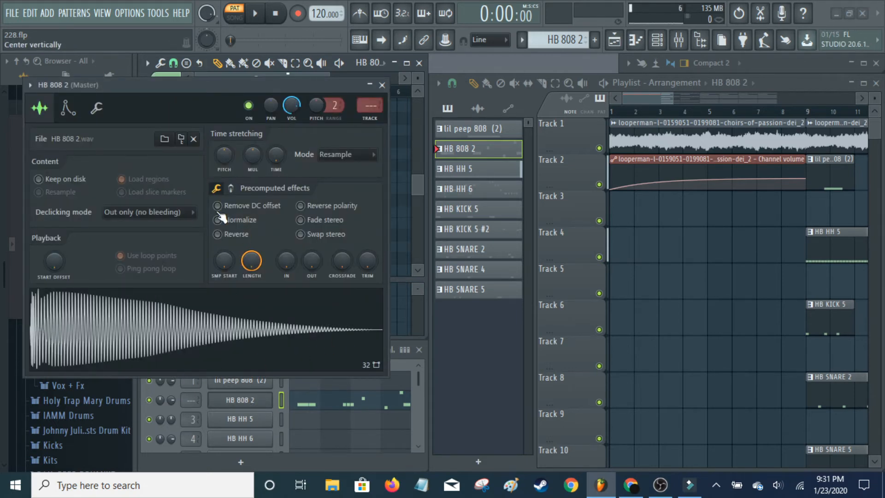
pyautogui.click(67, 107)
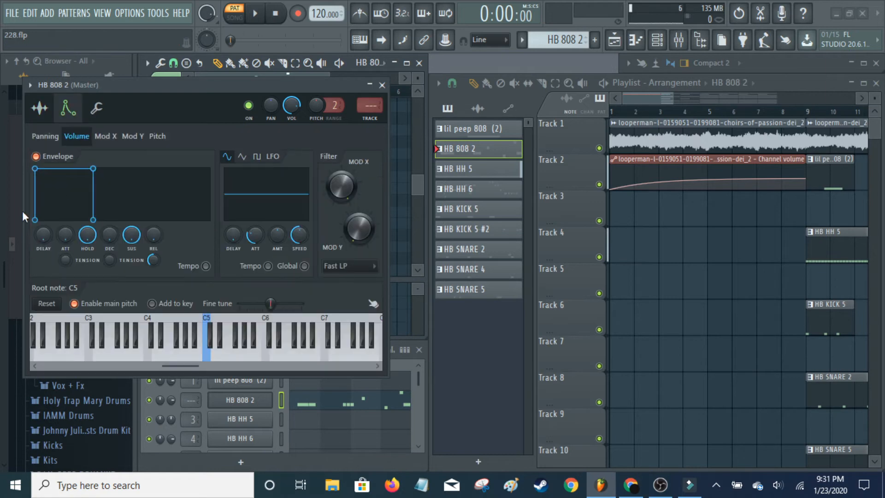
pyautogui.click(46, 116)
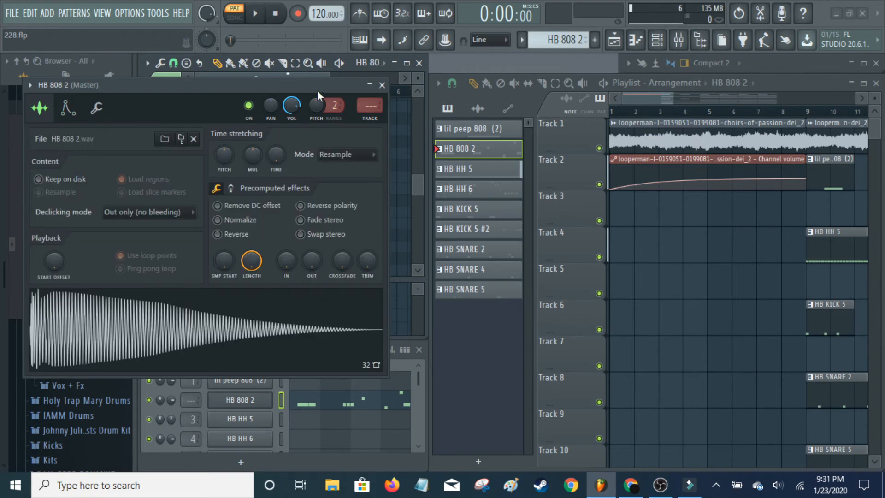
pyautogui.click(382, 86)
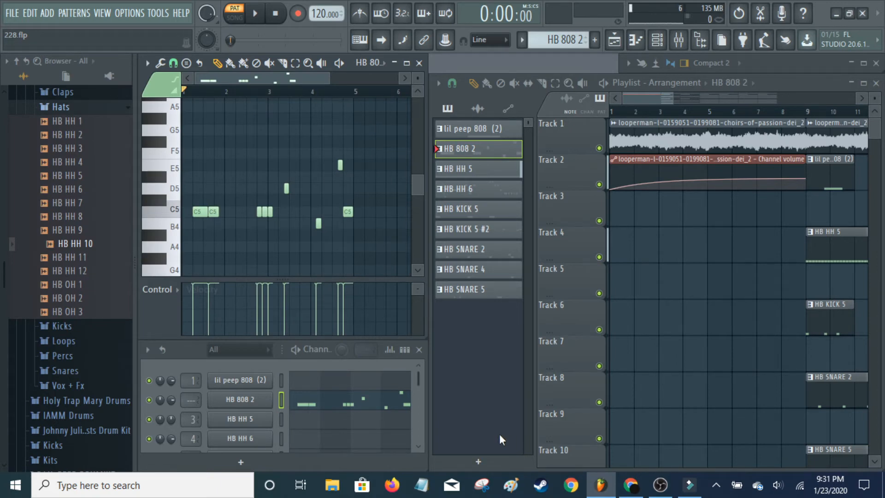
pyautogui.press('space')
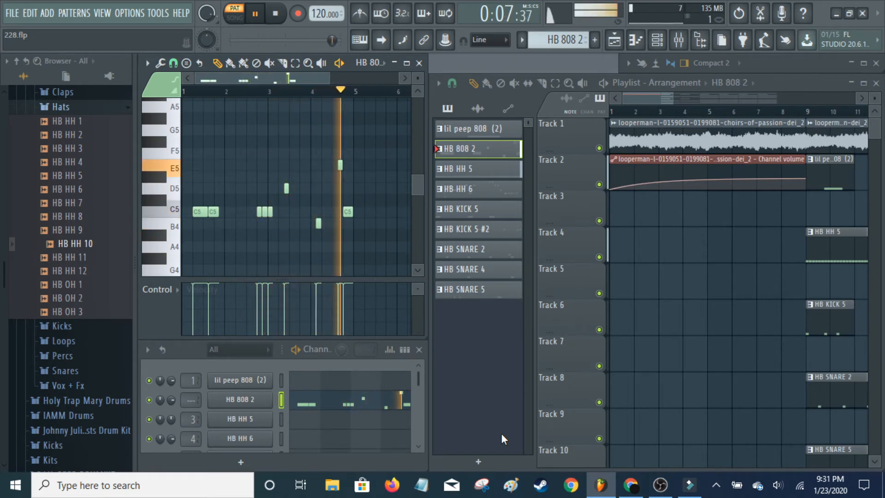
# Stop the HB 808 2 playback, display the HB HH 5 pattern's notes in the piano roll and audition them
pyautogui.press('space')
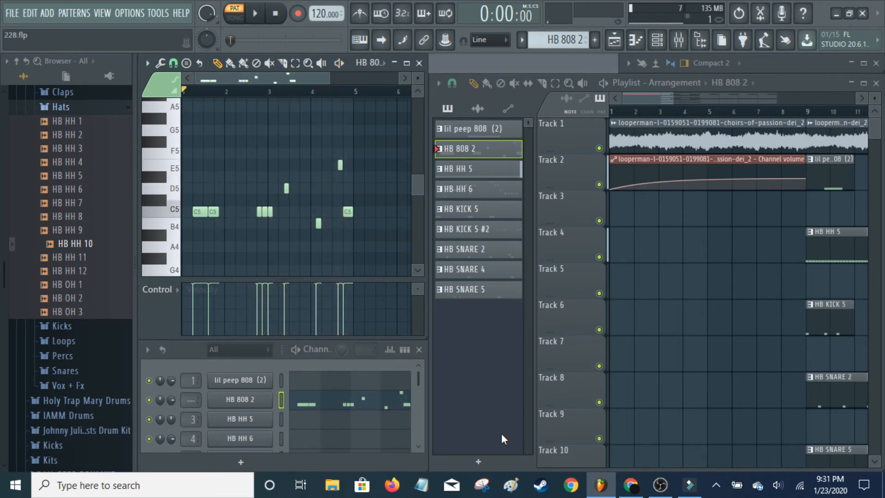
pyautogui.rightClick(492, 176)
pyautogui.click(451, 416)
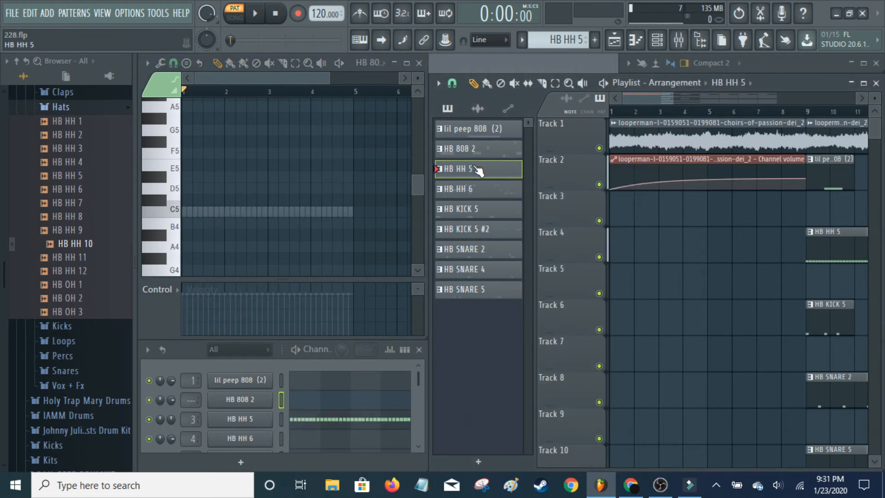
pyautogui.click(361, 425)
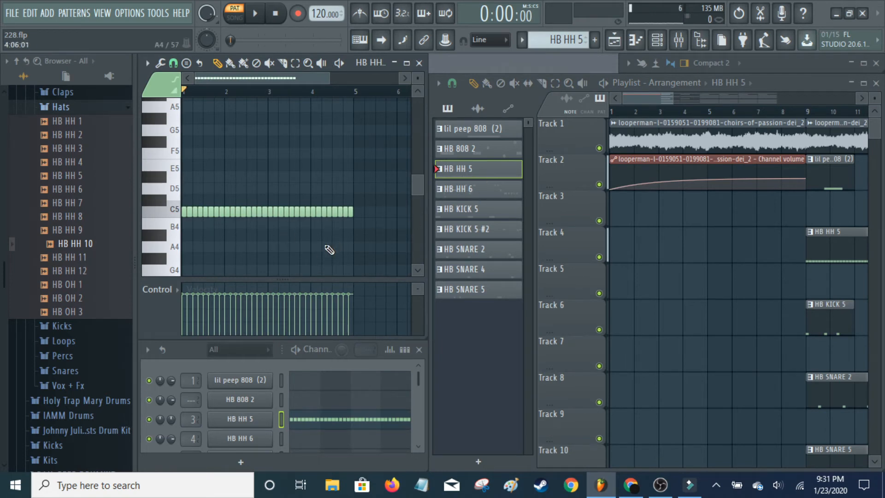
pyautogui.press('space')
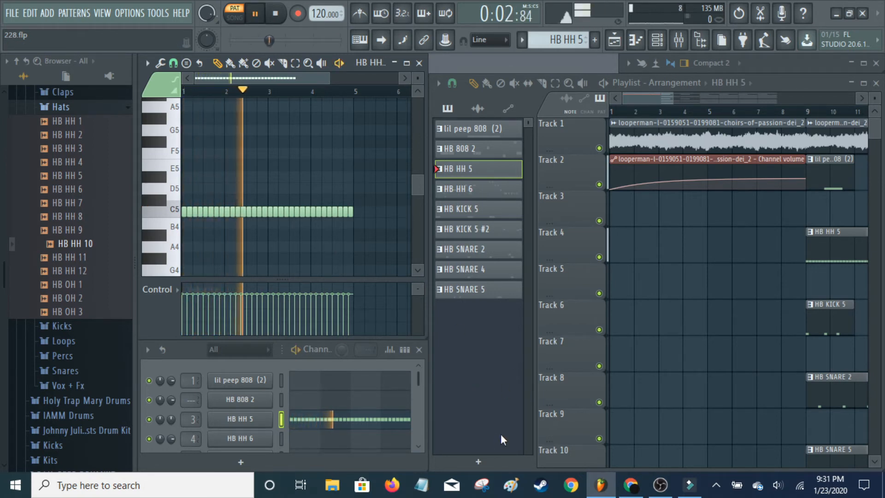
pyautogui.press('space')
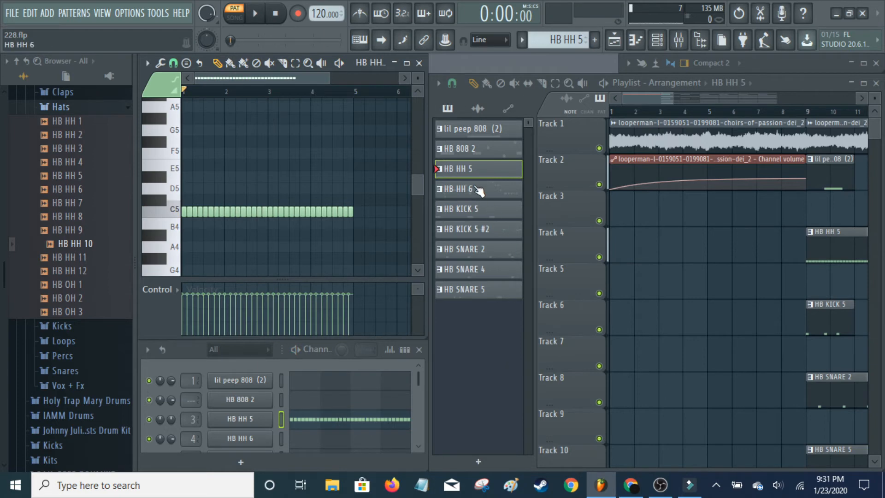
# Display the HB HH 6 pattern's full note sequence in the piano roll
pyautogui.click(504, 194)
pyautogui.scroll(-2, 293, 183)
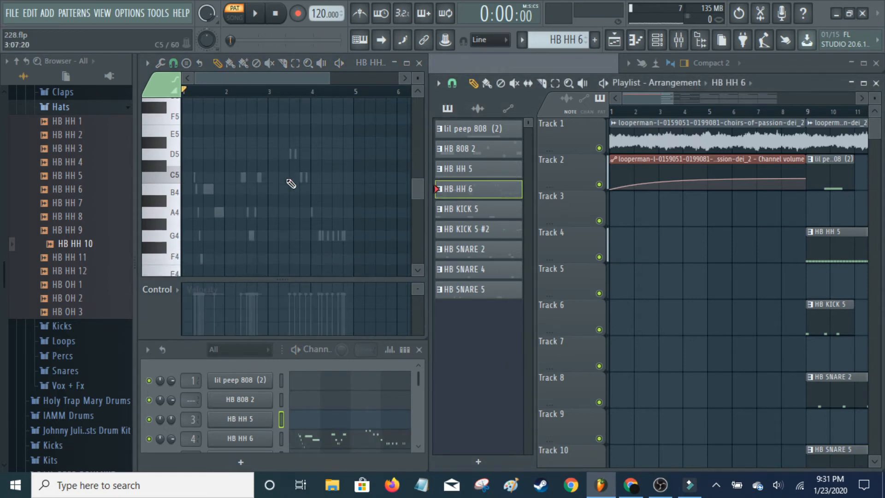
pyautogui.click(332, 439)
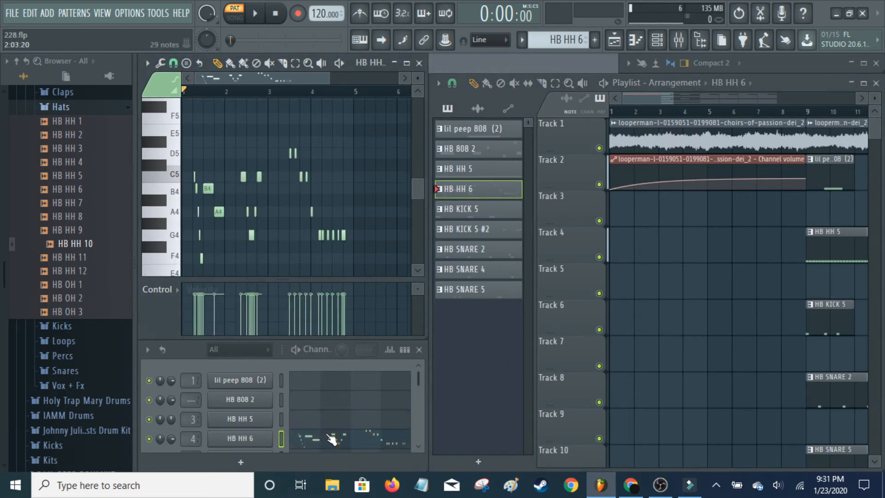
# Review the sample settings of the HB HH 5 and HB HH 6 channels
pyautogui.click(249, 420)
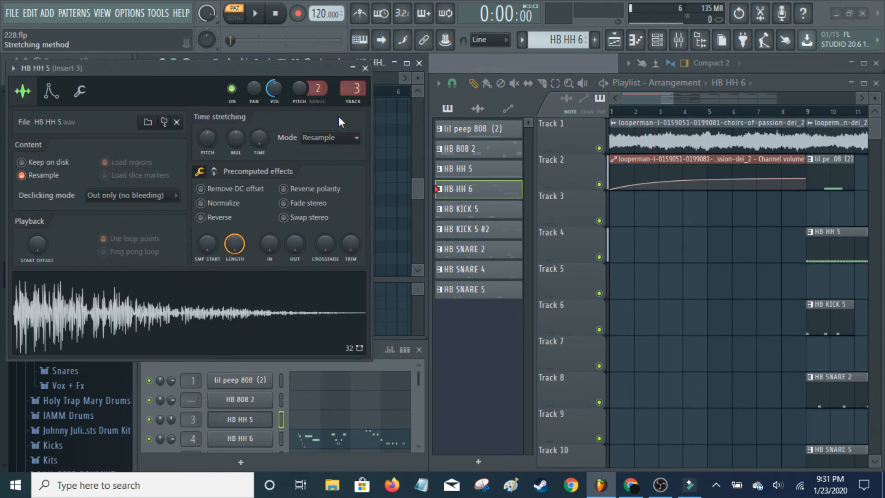
pyautogui.click(365, 68)
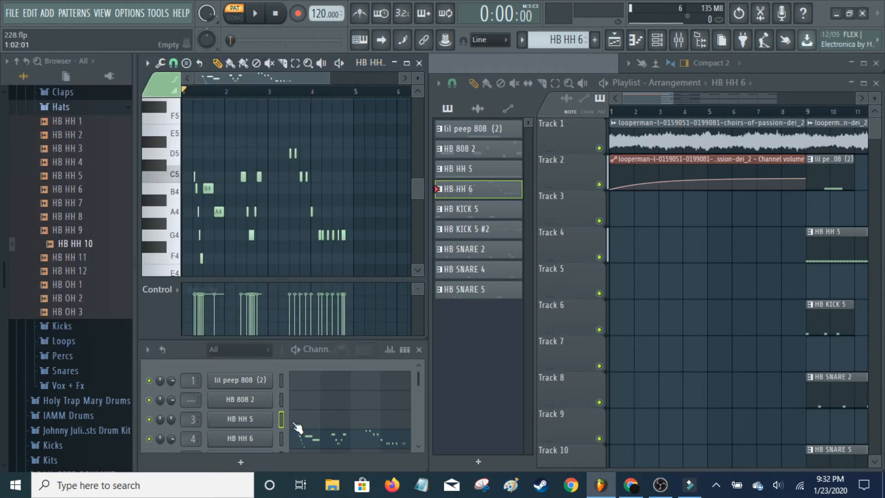
pyautogui.click(253, 439)
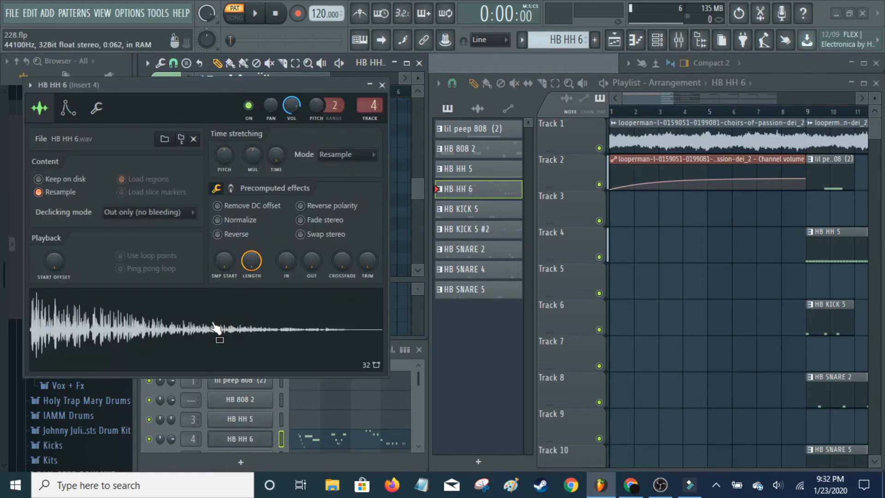
pyautogui.click(382, 85)
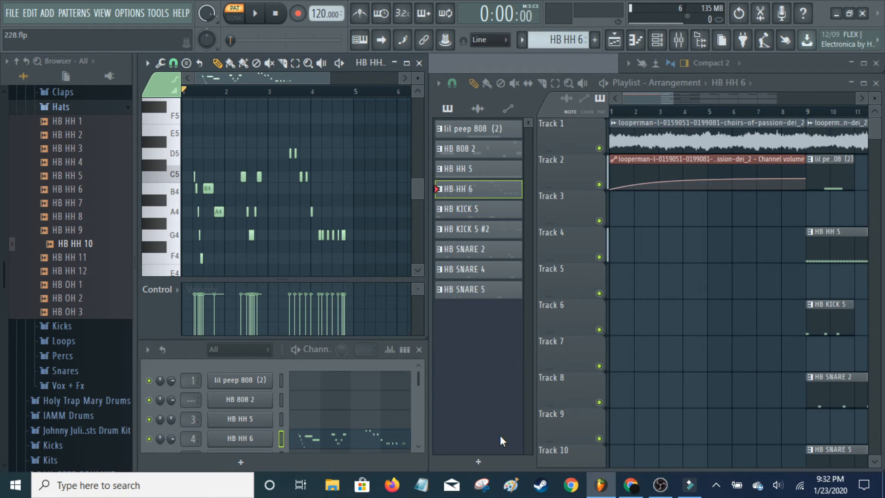
# Play back the HB HH 6 pattern and examine its closing hi-hat notes up close in the piano roll
pyautogui.press('space')
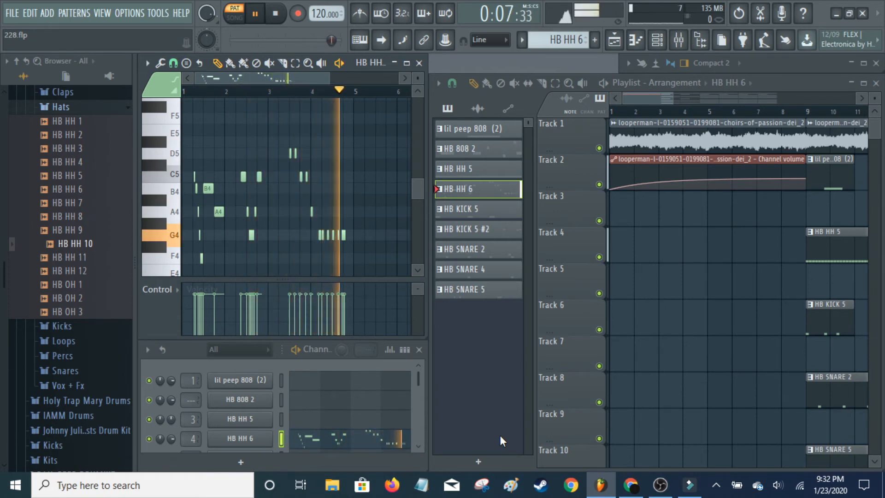
pyautogui.moveTo(239, 78); pyautogui.dragTo(275, 83)
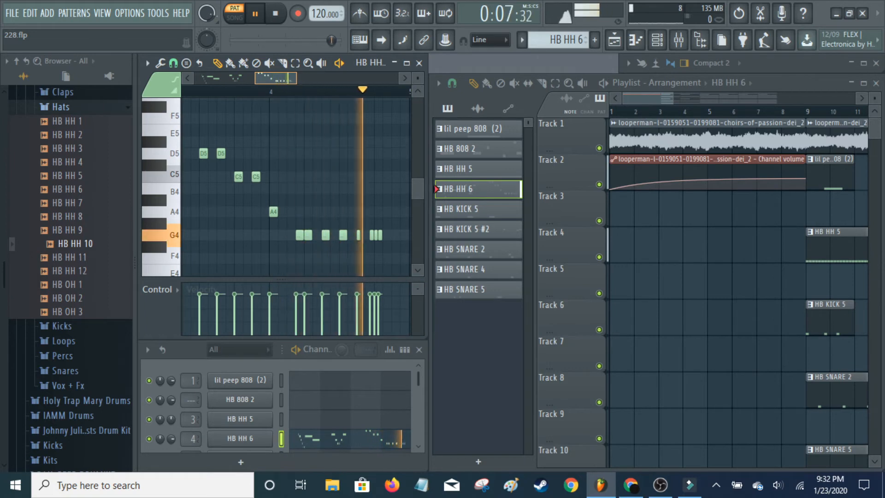
pyautogui.press('space')
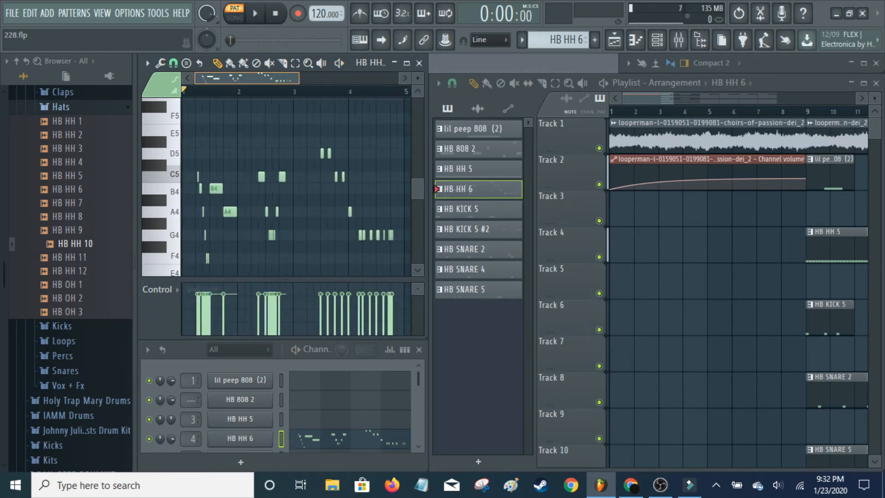
pyautogui.moveTo(326, 78); pyautogui.dragTo(332, 78)
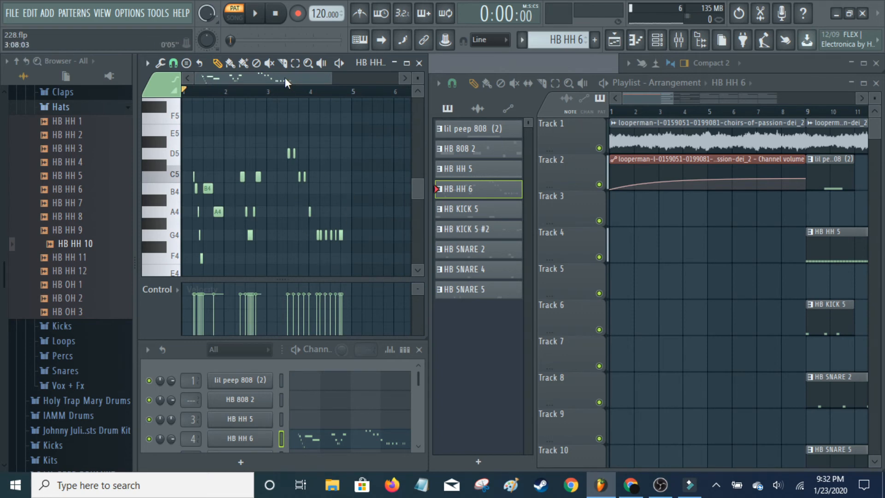
# Display the HB KICK 5 pattern's notes in the piano roll and audition the pattern
pyautogui.click(506, 217)
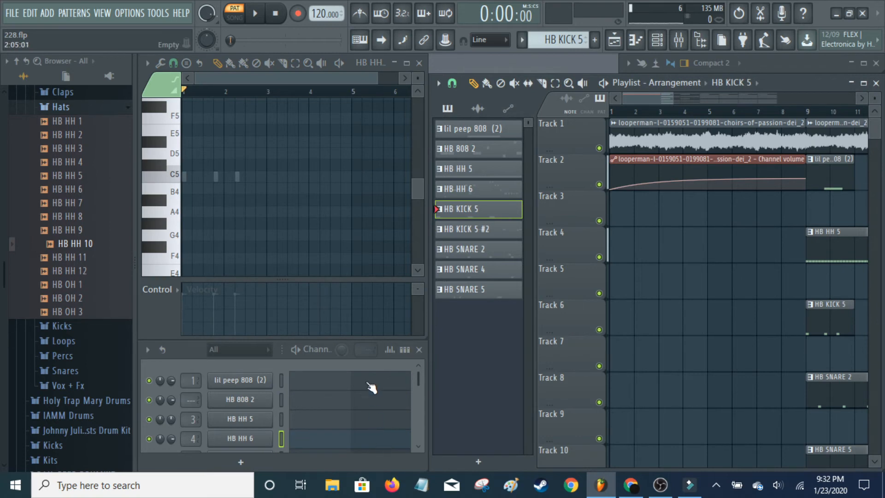
pyautogui.scroll(-4, 371, 388)
pyautogui.scroll(3, 369, 394)
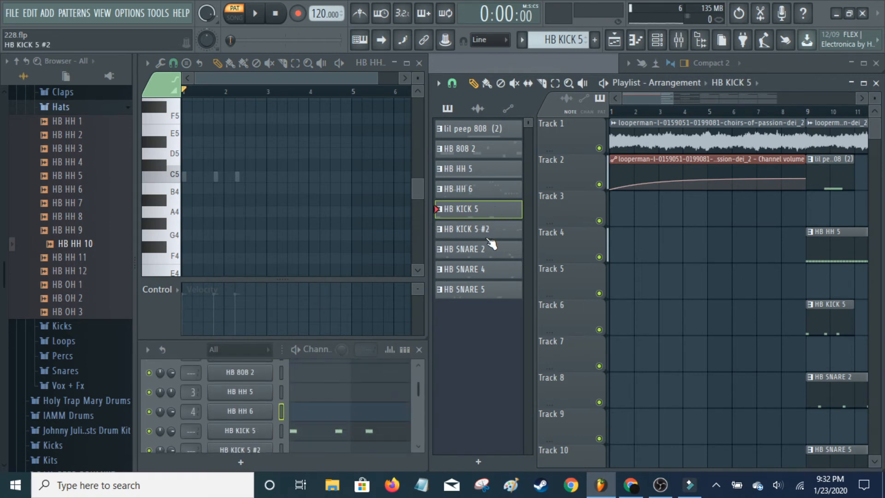
pyautogui.click(381, 435)
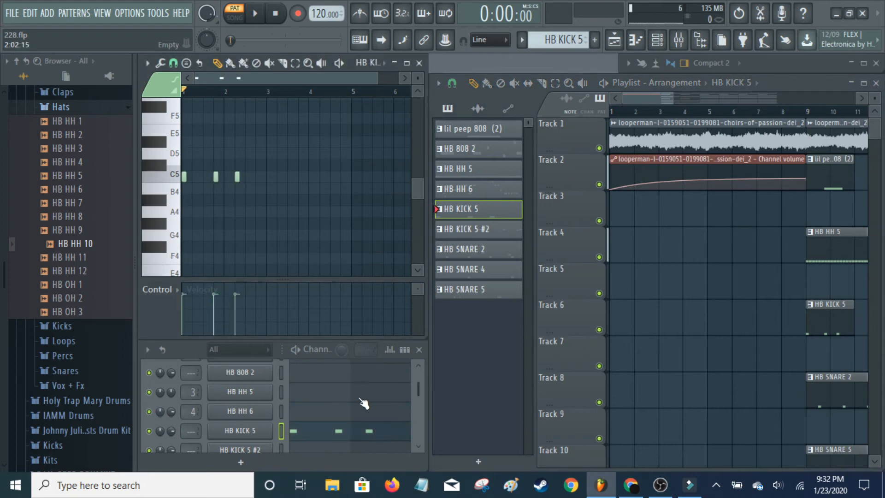
pyautogui.scroll(-3, 367, 395)
pyautogui.scroll(3, 351, 395)
pyautogui.press('space')
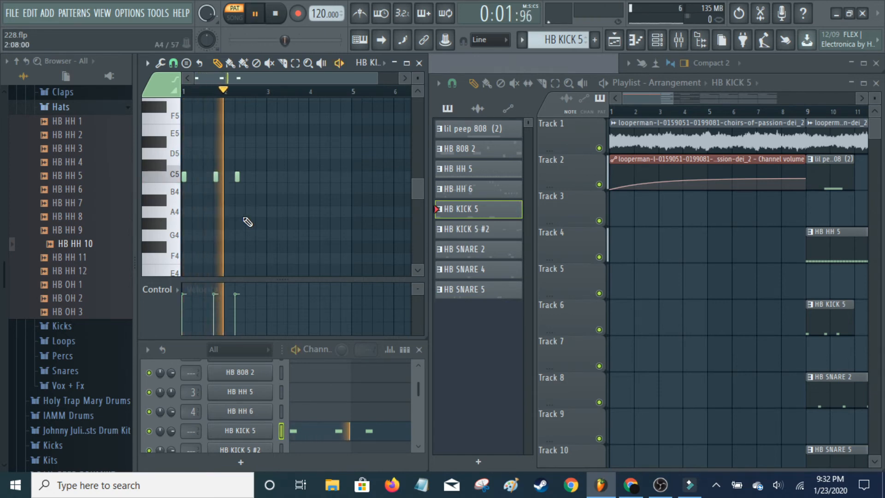
pyautogui.press('space')
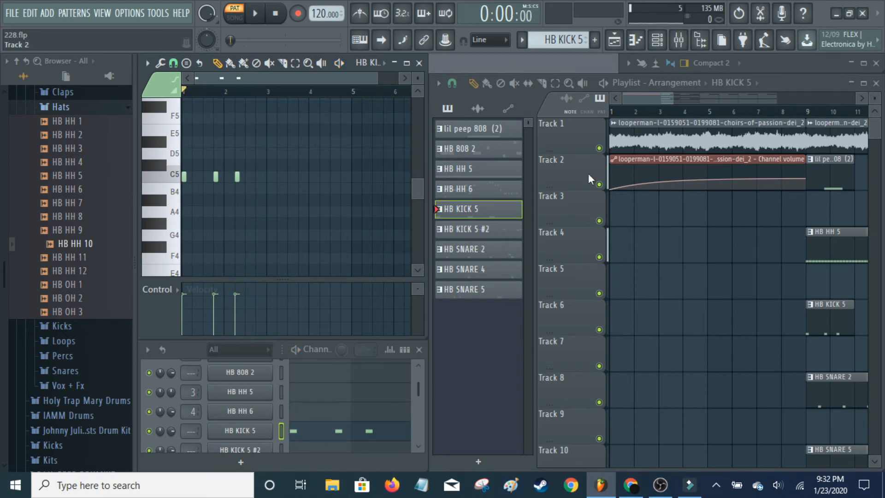
# Display the HB KICK 5 #2 pattern's notes in the piano roll, audition it and examine its B4 note
pyautogui.click(489, 230)
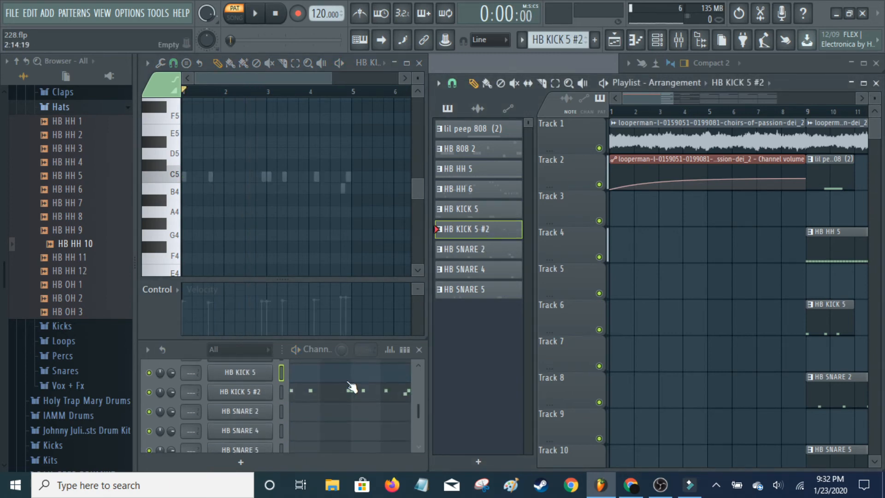
pyautogui.click(389, 395)
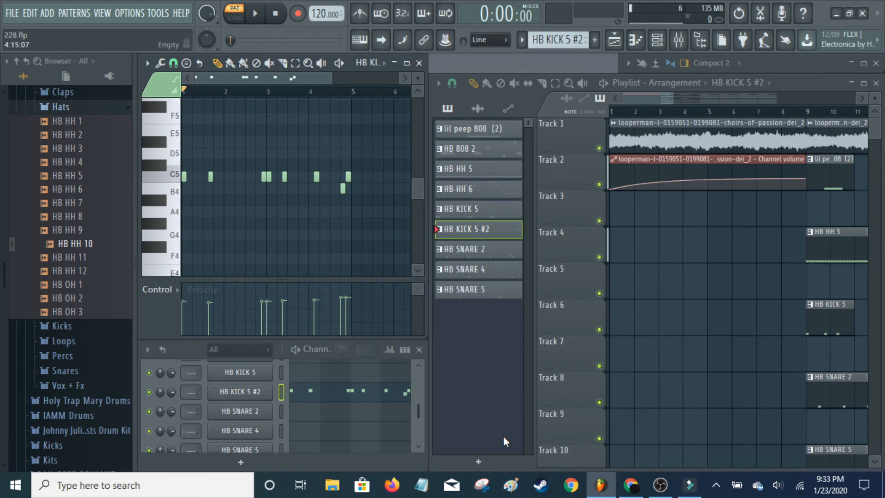
pyautogui.press('space')
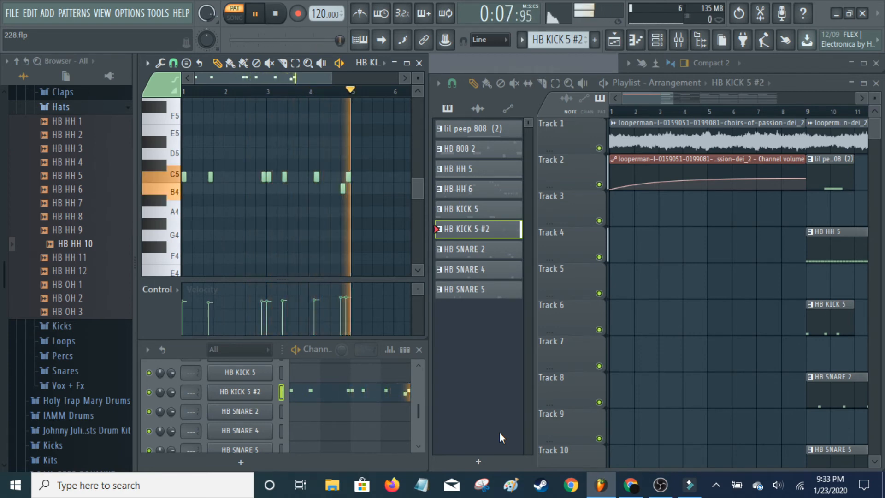
pyautogui.press('space')
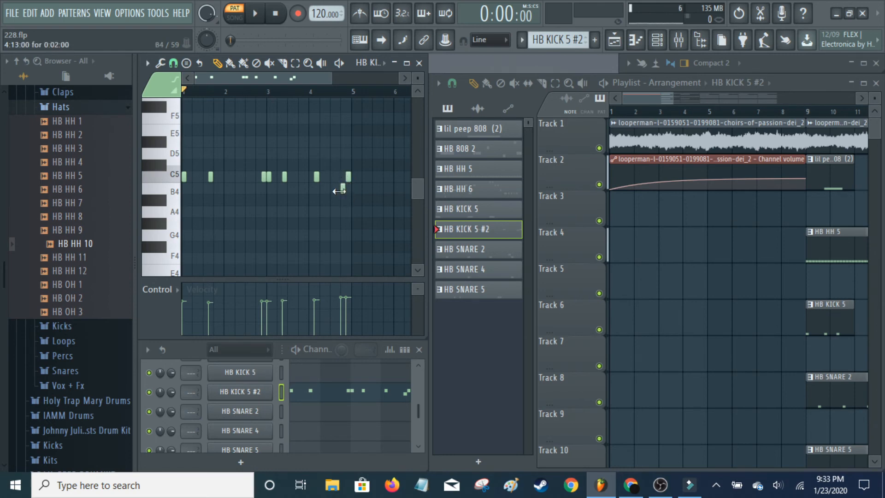
pyautogui.click(342, 188)
# Display the HB SNARE 2 pattern's notes in the piano roll and play the pattern back
pyautogui.click(505, 255)
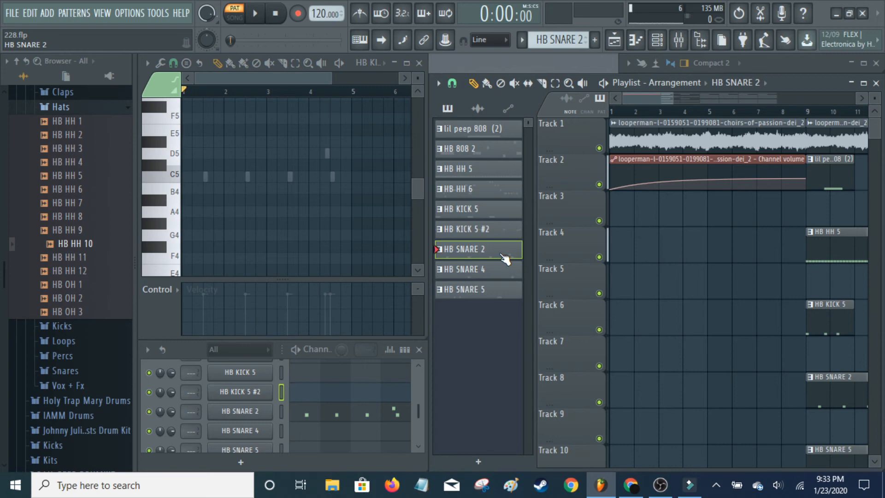
pyautogui.click(371, 419)
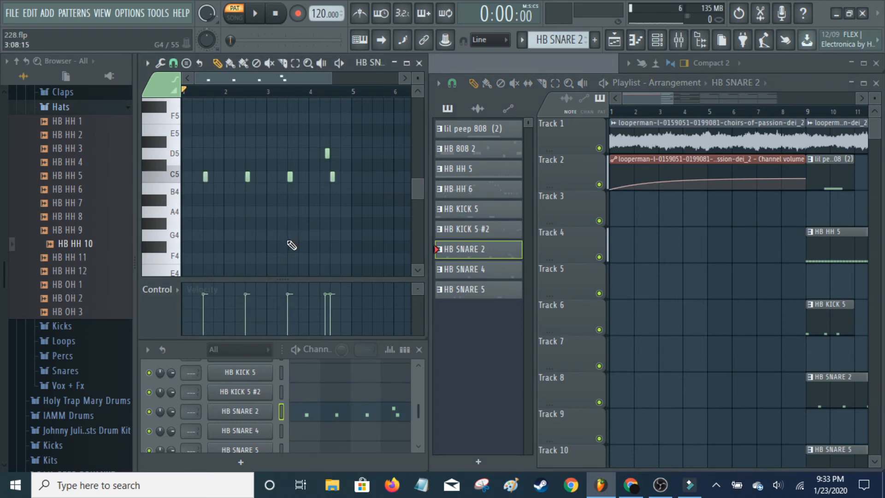
pyautogui.press('space')
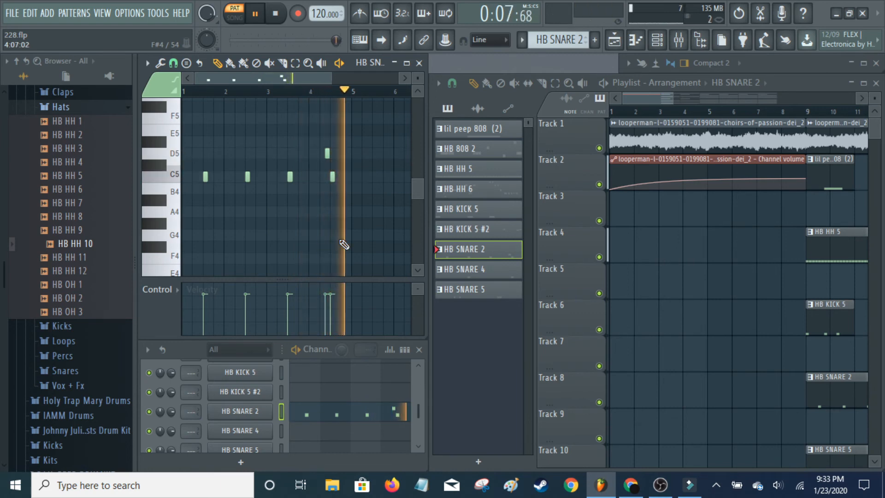
pyautogui.press('space')
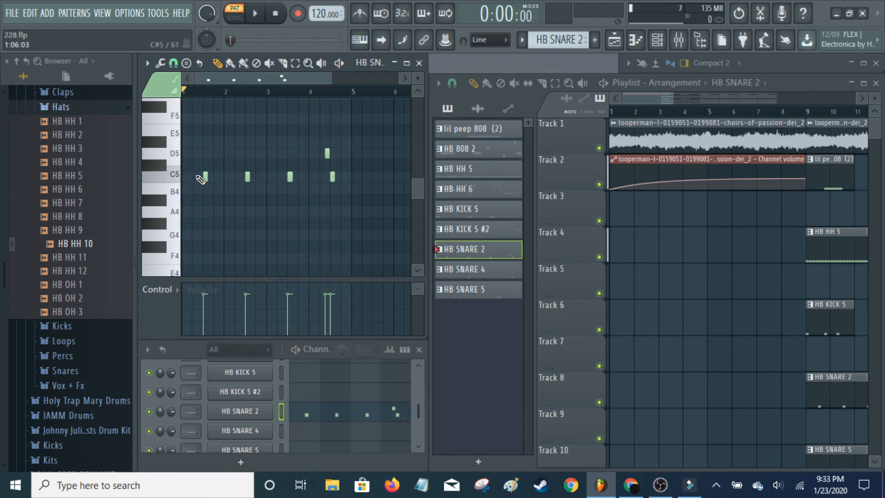
# Show the HB SNARE 4 pattern's notes in the piano roll and review its channel's sample settings
pyautogui.click(499, 270)
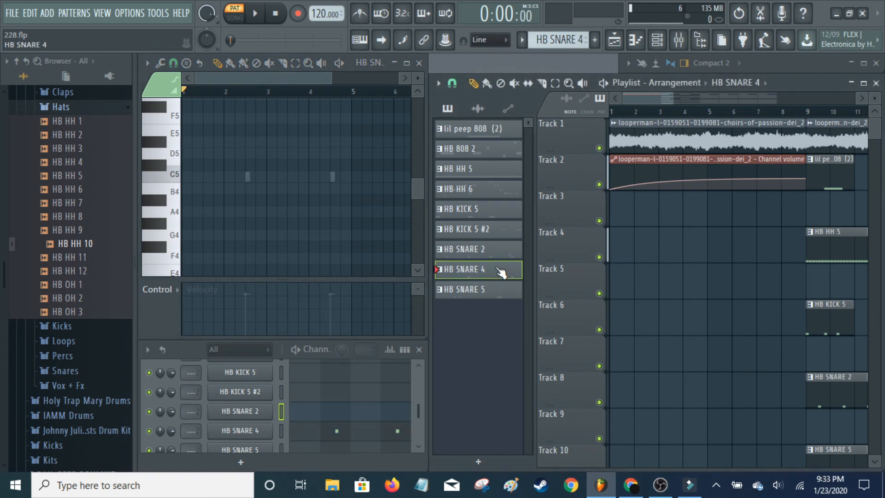
pyautogui.click(360, 434)
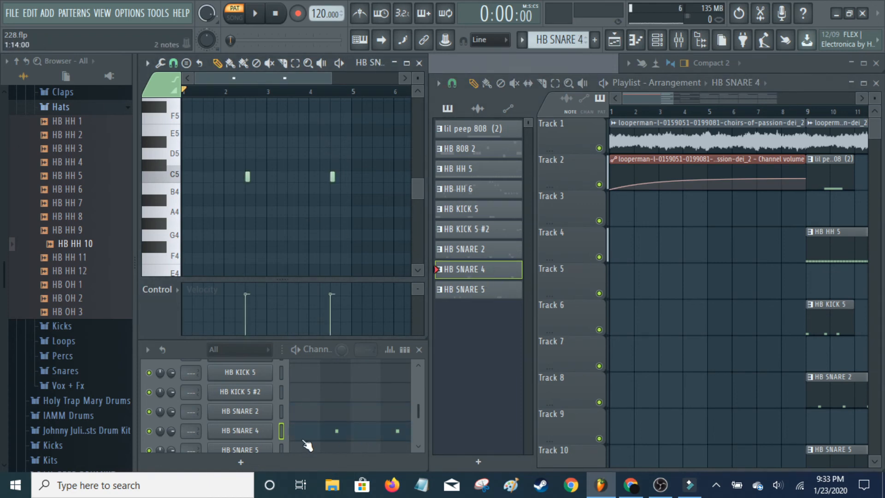
pyautogui.click(252, 437)
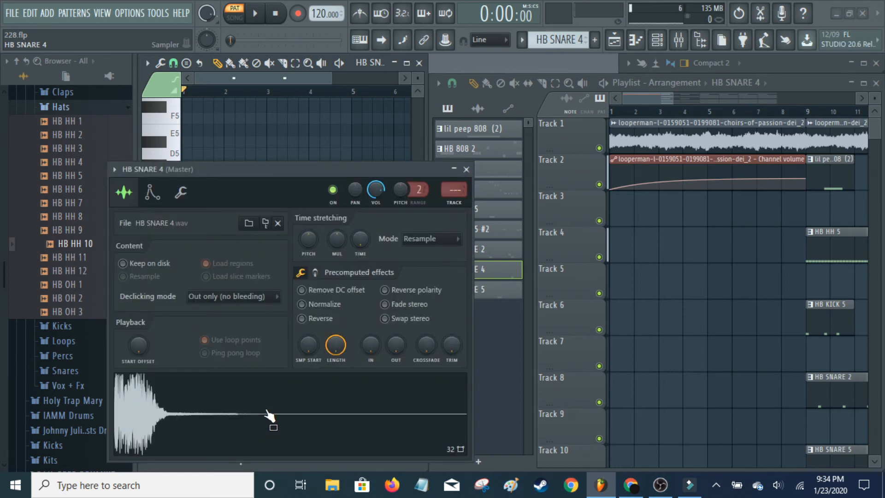
pyautogui.click(467, 169)
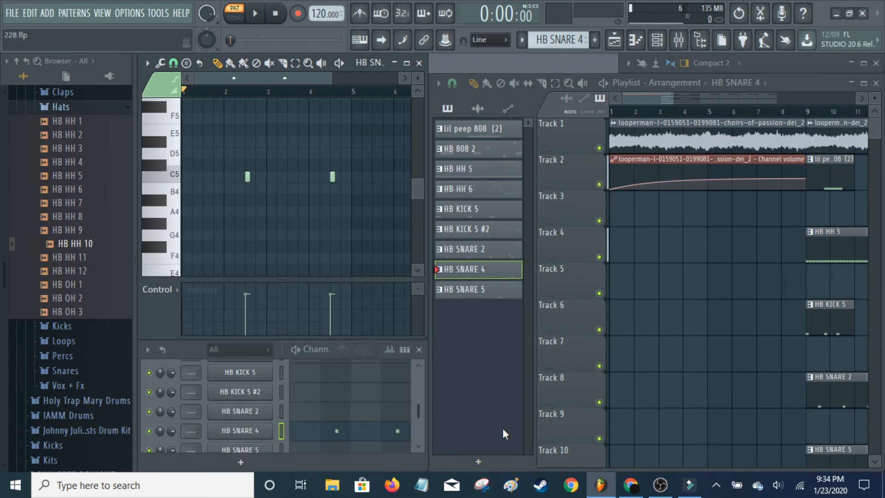
# Show the HB SNARE 5 pattern's notes in the piano roll and audition the pattern
pyautogui.click(491, 299)
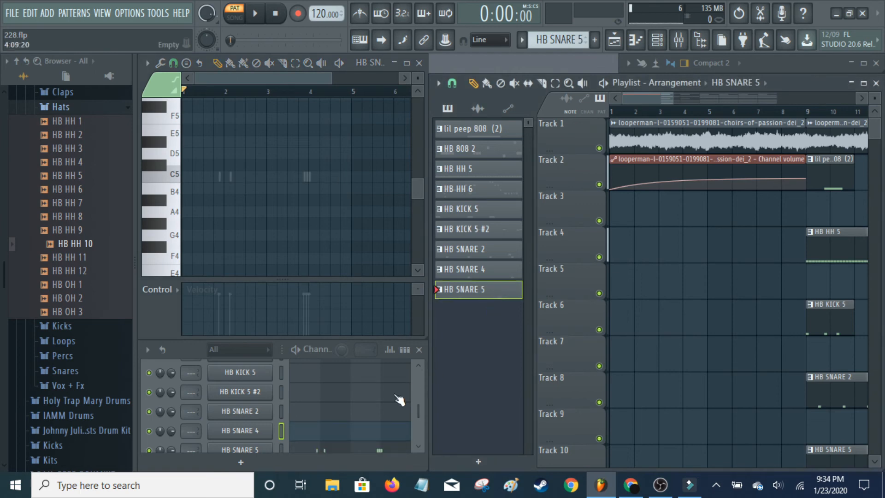
pyautogui.scroll(-3, 378, 388)
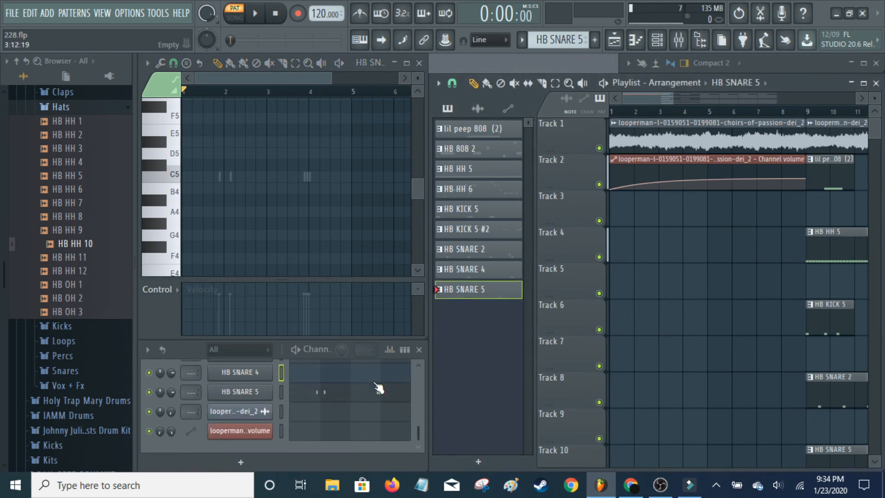
pyautogui.click(328, 393)
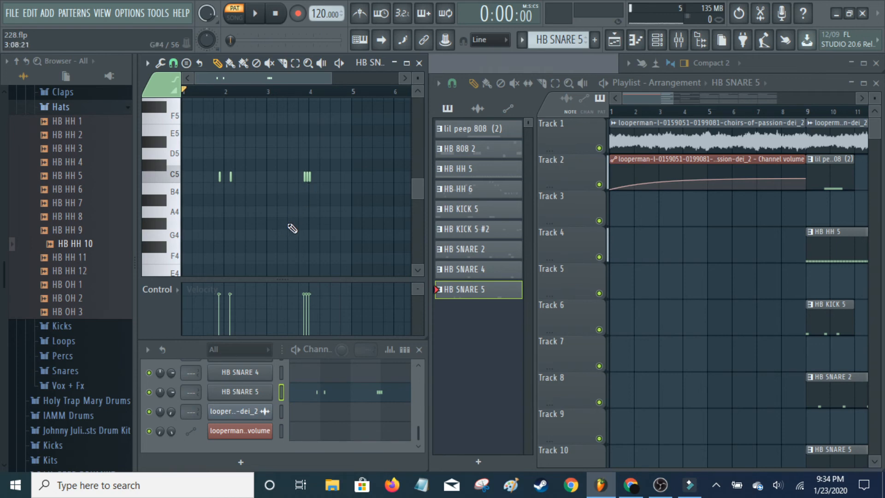
pyautogui.press('space')
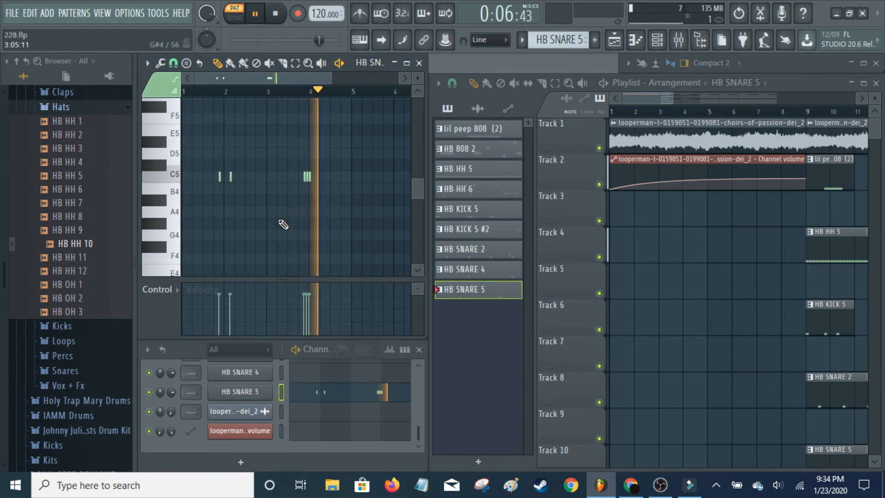
pyautogui.press('space')
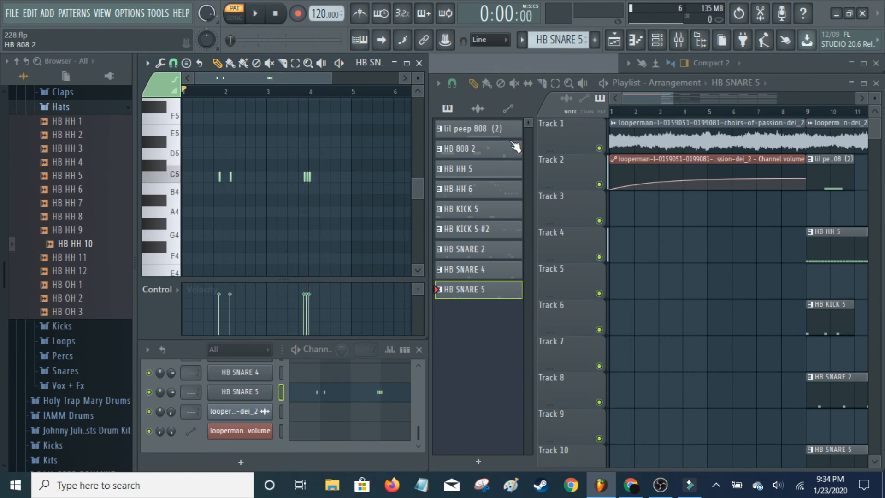
# Bring the whole arrangement into view in the playlist and play it from the beginning in song mode
pyautogui.moveTo(674, 98); pyautogui.dragTo(798, 98)
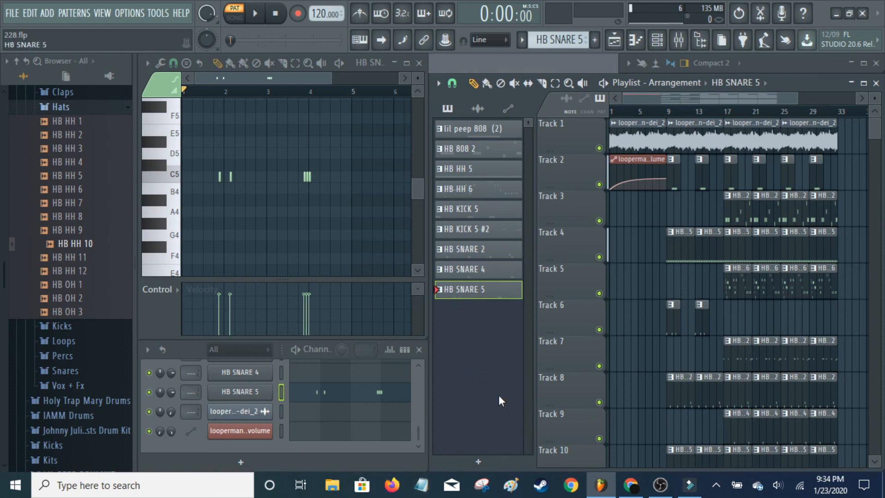
pyautogui.click(237, 20)
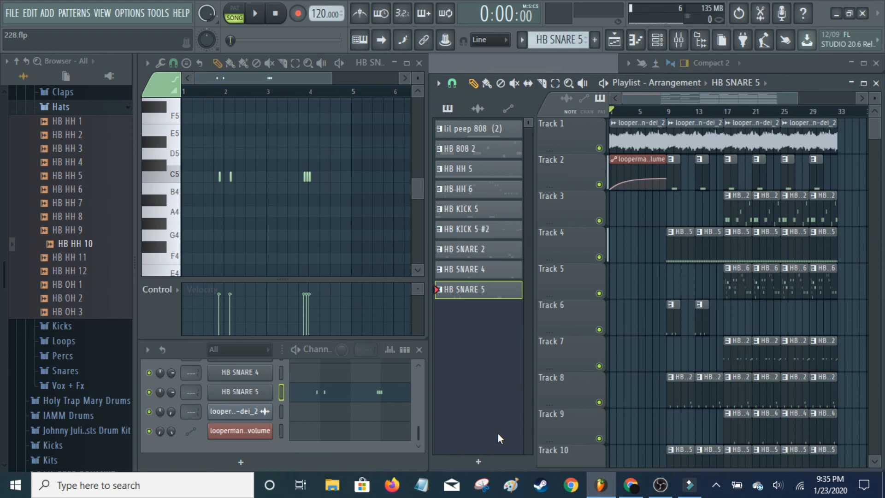
pyautogui.press('space')
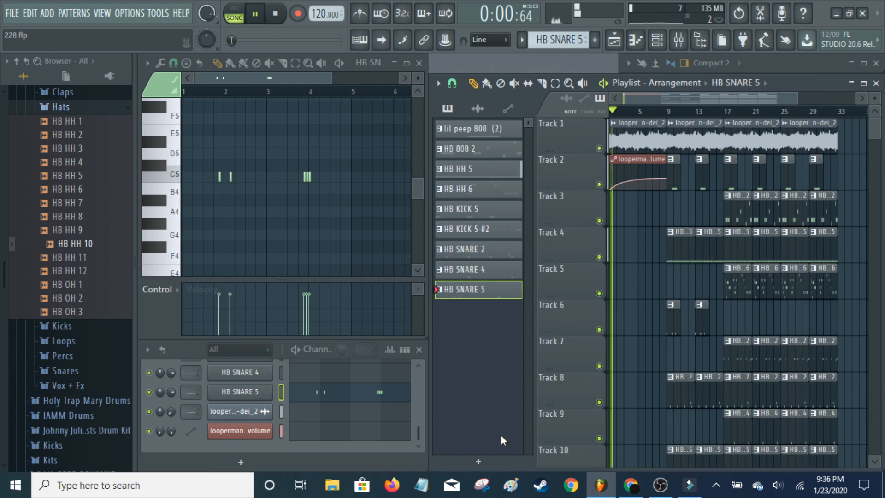